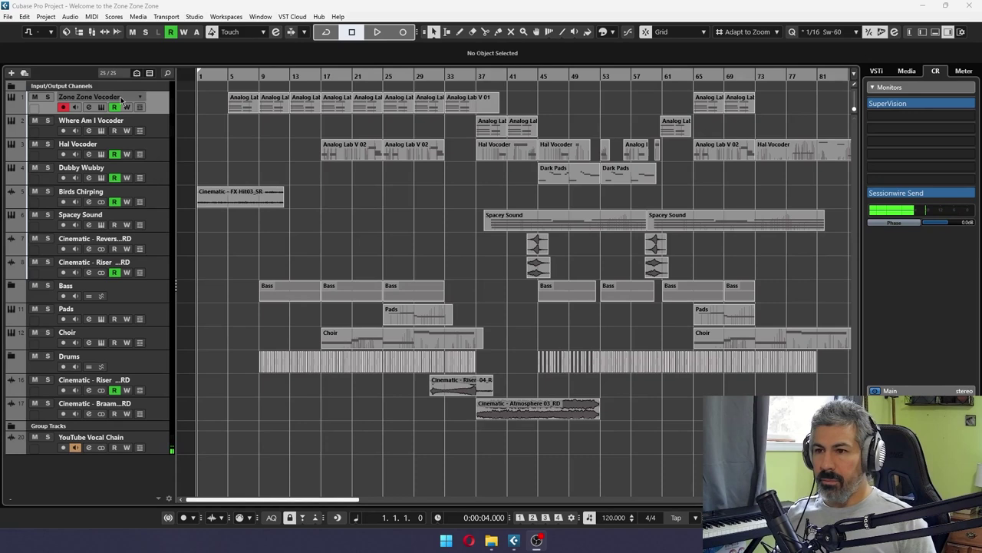
Step: Open the Zone Zone Vocoder track's Analog Lab instrument to examine its Zone Zone Zone preset, and close the window
click(160, 105)
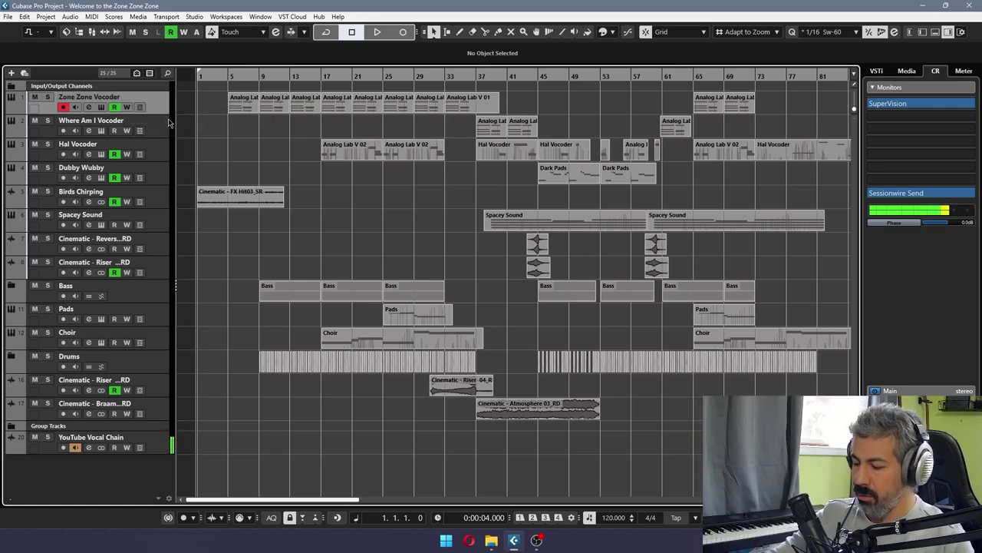
key(e)
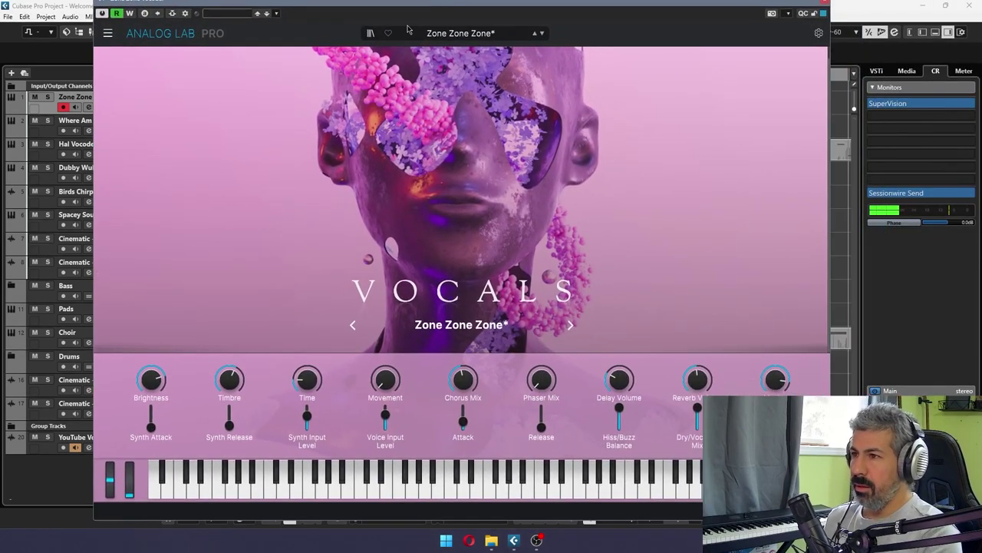
drag(442, 3, 421, 23)
click(274, 75)
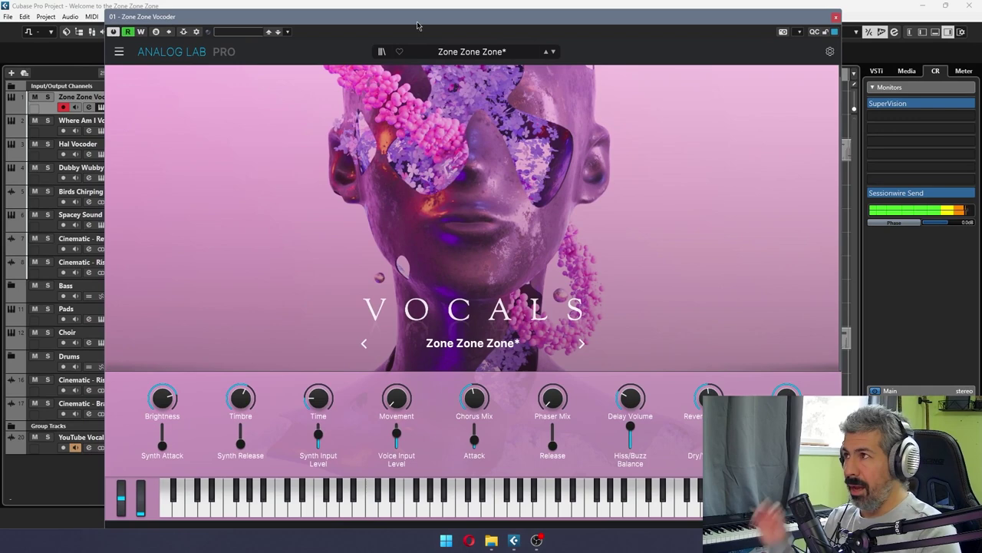
click(74, 125)
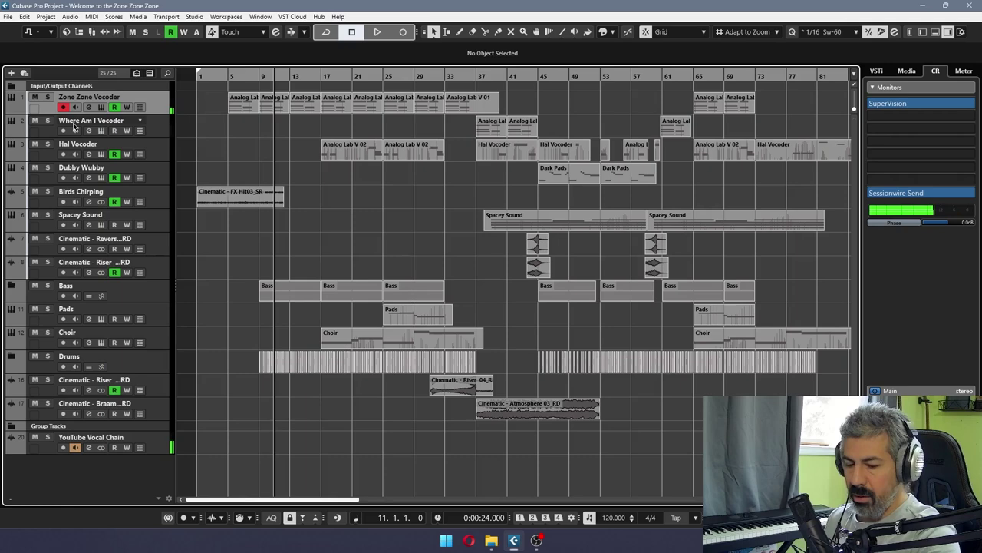
Step: Show the left zone and open the Cassette Transport insert of the Zone Zone Vocoder track, placing its window over the arrangement
key(ctrl+alt+l)
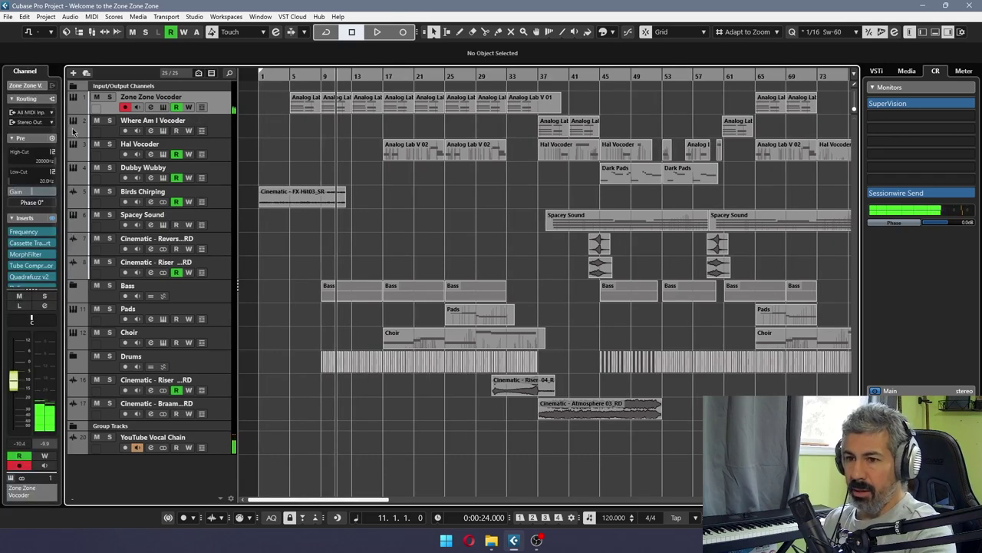
click(28, 245)
drag(392, 0, 428, 183)
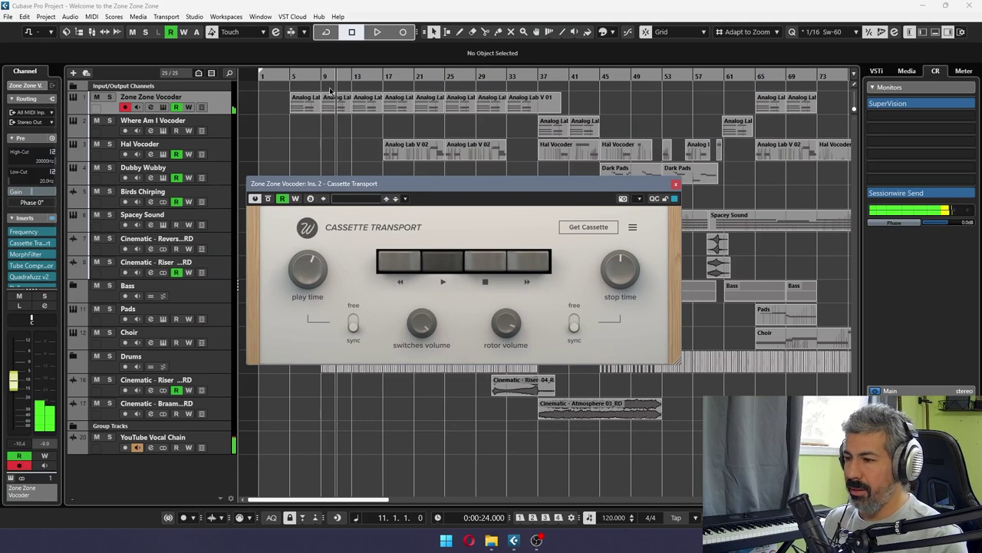
click(276, 76)
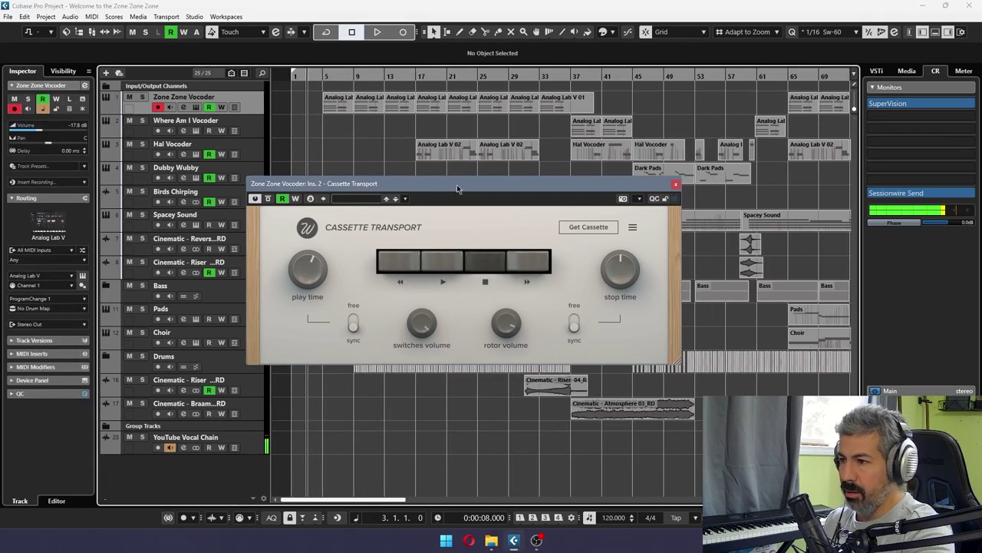
drag(456, 185, 454, 184)
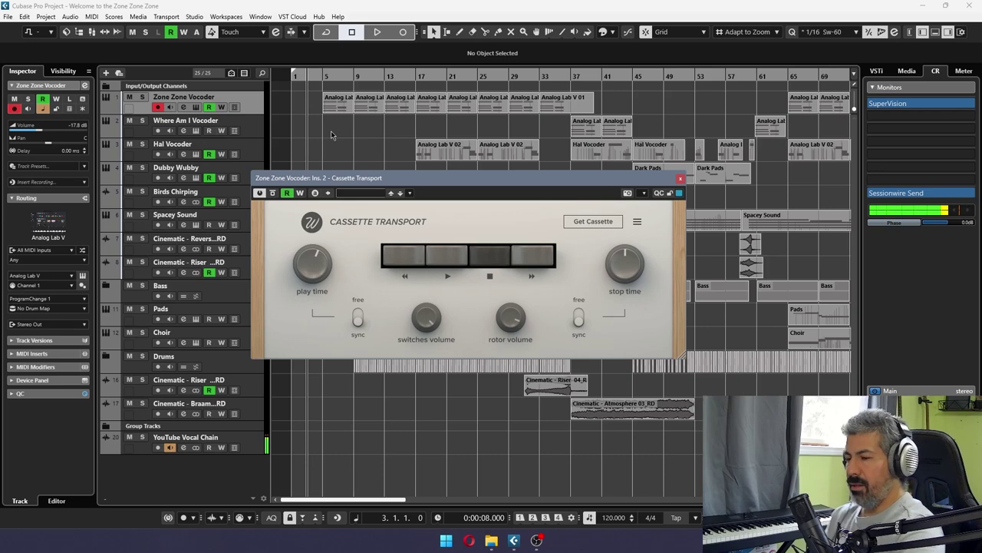
Step: Reveal the Zone Zone Vocoder track's automation lanes and enlarge the Transport lane
click(108, 111)
drag(334, 174, 326, 191)
key(h)
key(h)
key(h)
key(h)
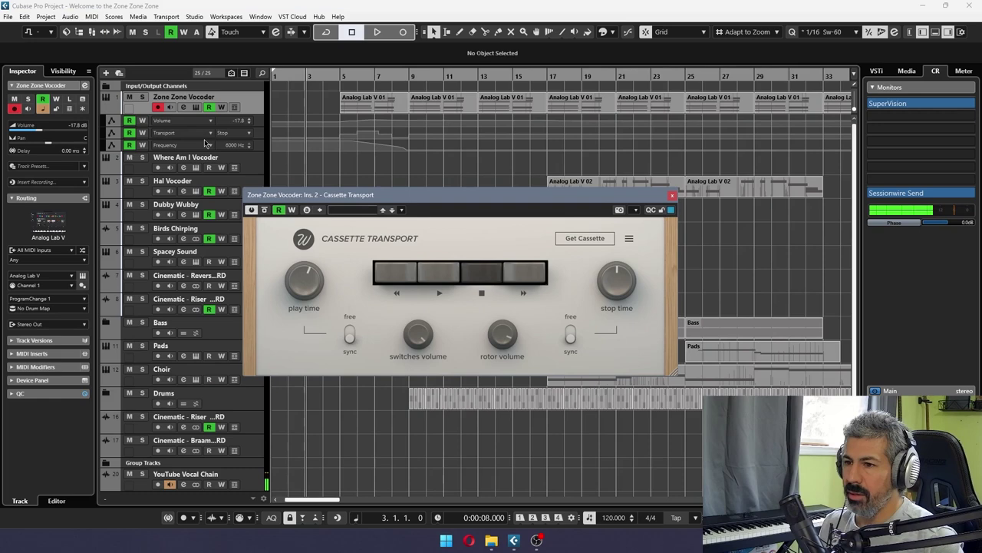
drag(205, 143, 202, 185)
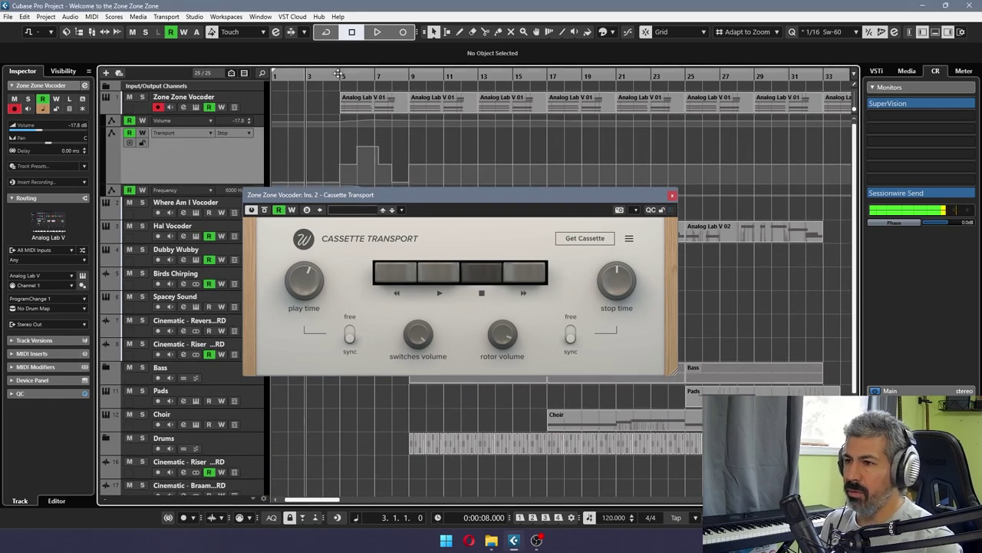
Step: Play the song from about bar 5 to observe the Cassette Transport automation, and stop playback
click(342, 74)
mouse_move(343, 73)
mouse_down()
mouse_move(364, 73)
mouse_move(331, 80)
mouse_up()
key(space)
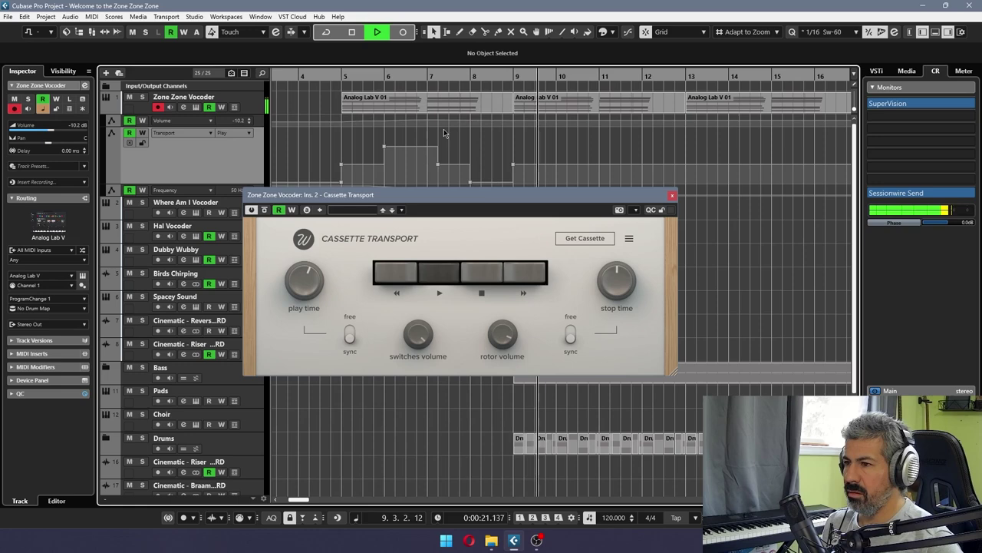
key(space)
Step: Close Cassette Transport and bring up the Zone Zone Vocoder track's Analog Lab window again to examine it
drag(459, 195, 517, 178)
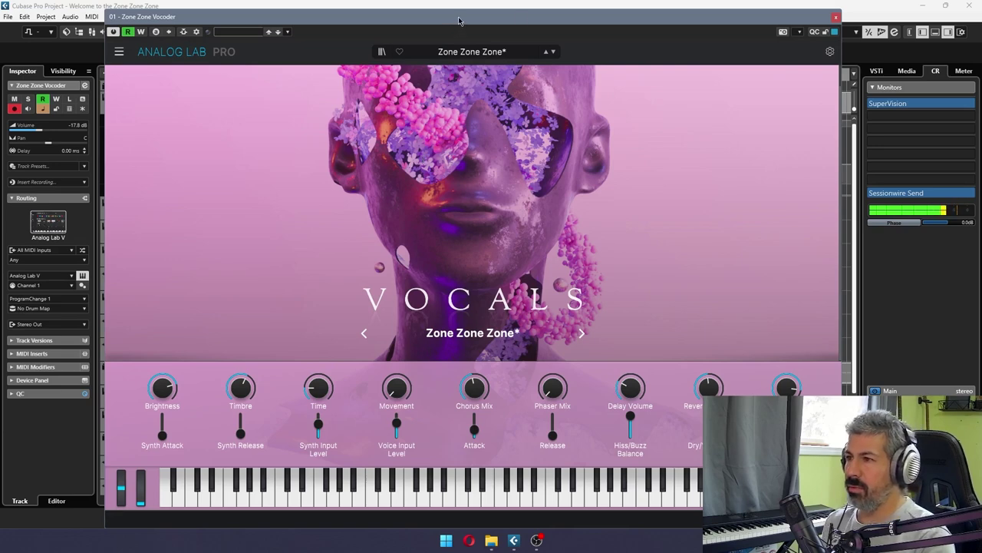
drag(459, 21, 461, 94)
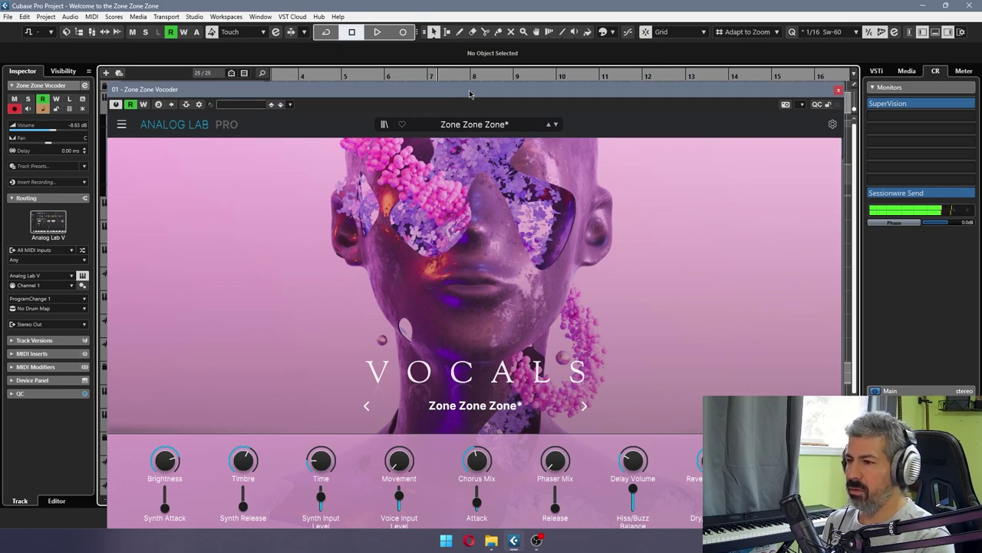
drag(470, 94, 471, 40)
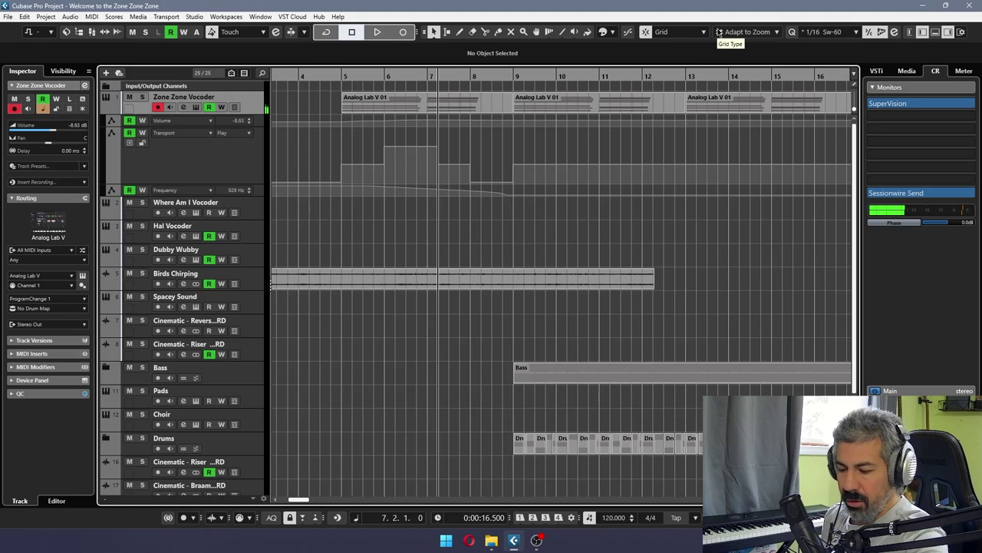
Step: Hide the left and right zones of the project window, and toggle the lower zone on and off
key(alt+c)
key(alt+c)
key(ctrl+alt+l)
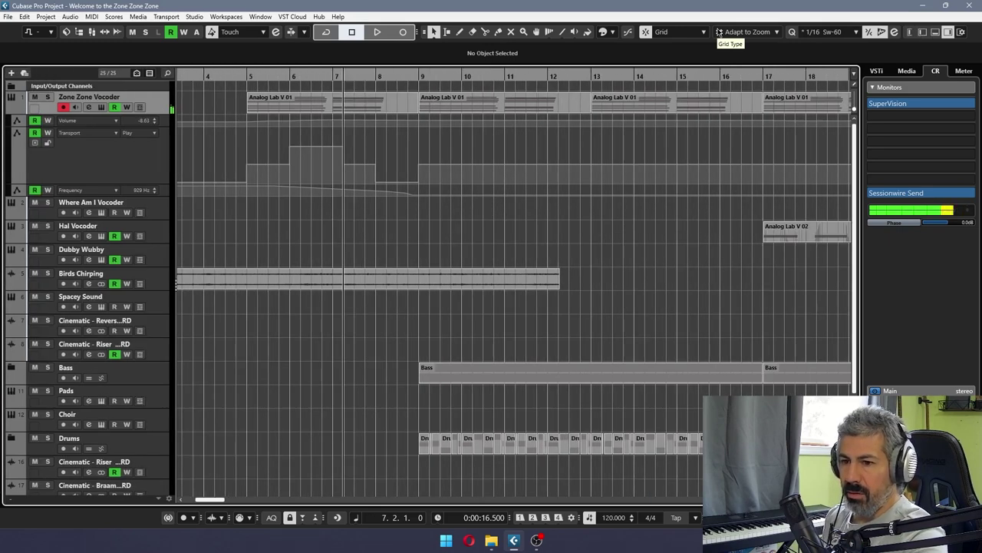
key(ctrl+alt+r)
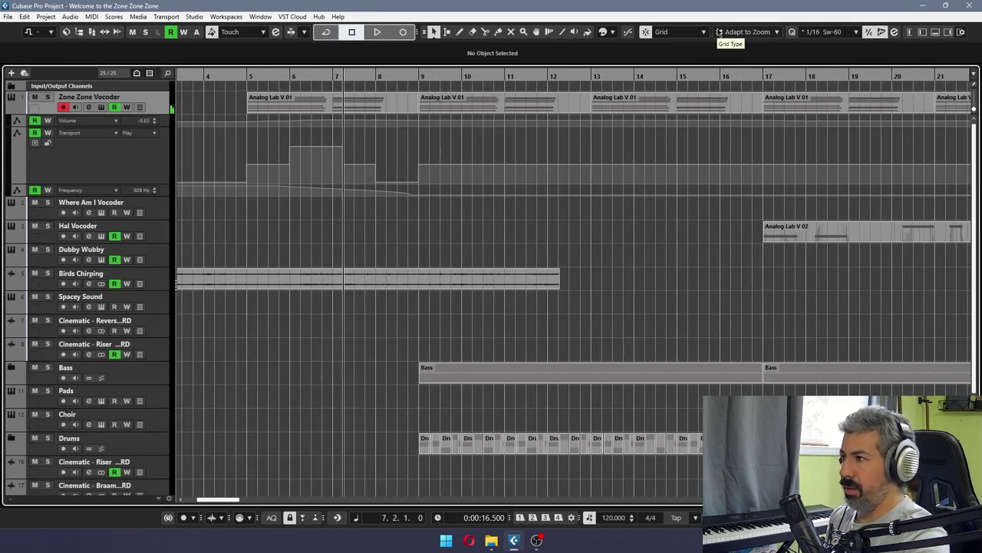
key(ctrl+alt+e)
key(ctrl+alt+e)
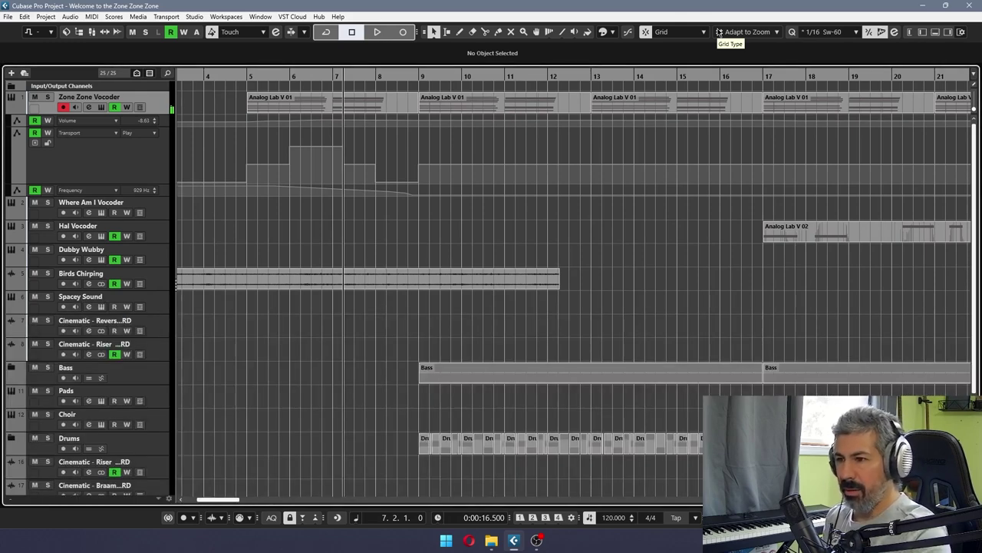
Step: Open the Add Track dialog for an instrument track and cancel it
key(t)
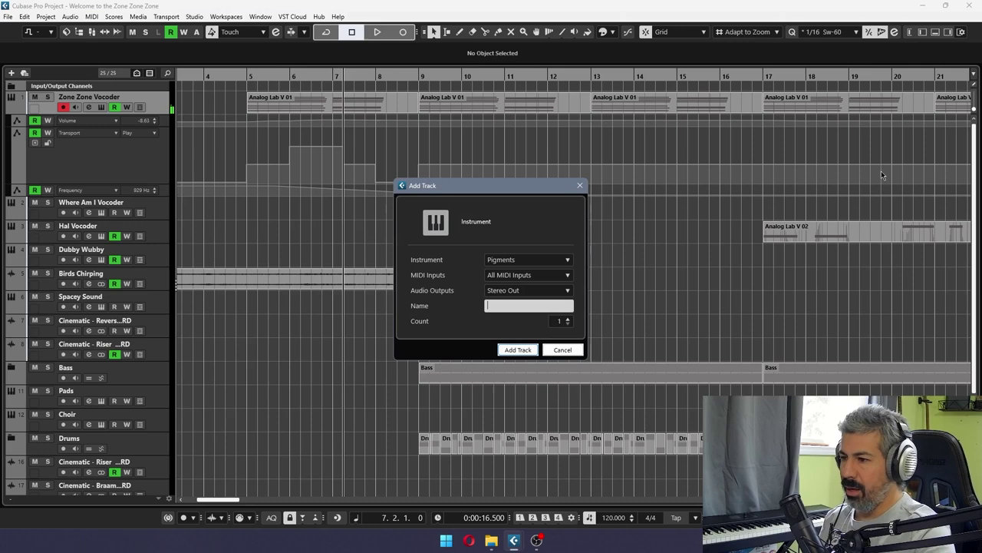
click(563, 350)
key(ctrl+shift+i)
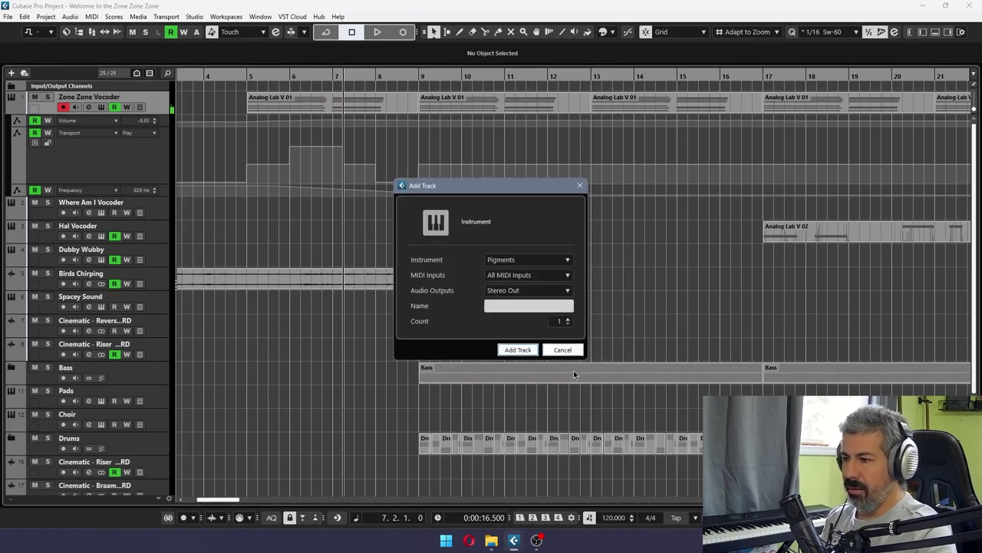
click(563, 350)
Step: Examine the channel settings of Zone Zone Vocoder and of the tracks below it, closing each window
key(e)
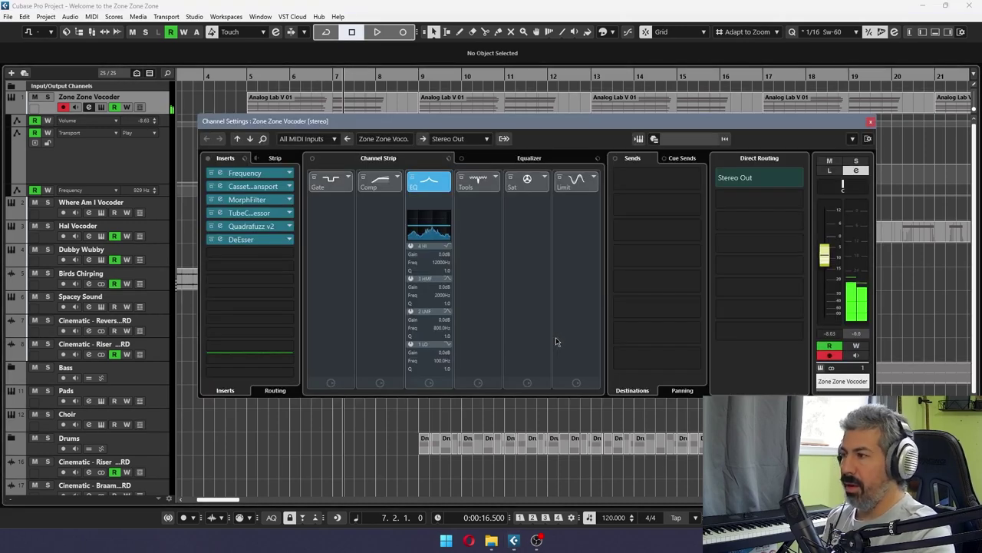
key(e)
key(e)
key(e)
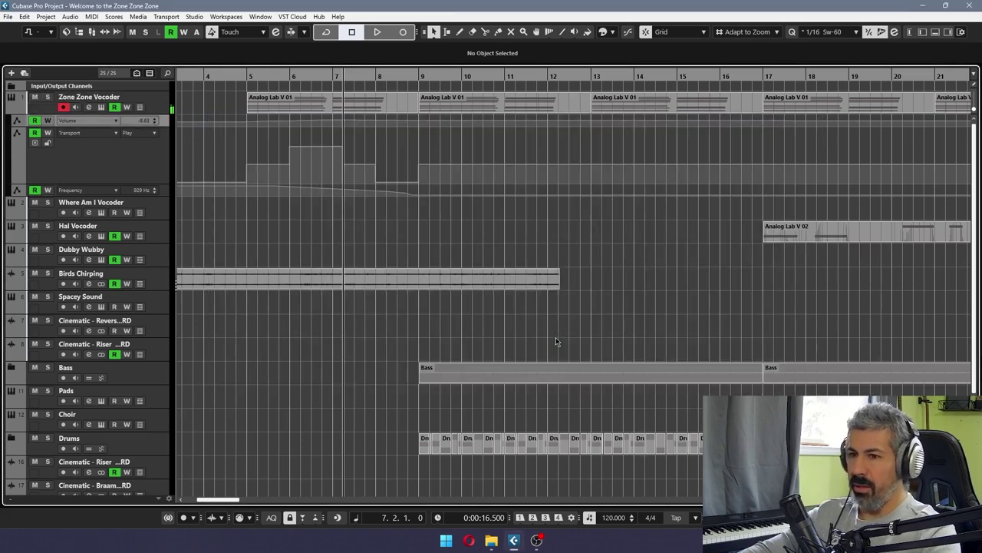
key(Down)
key(e)
key(e)
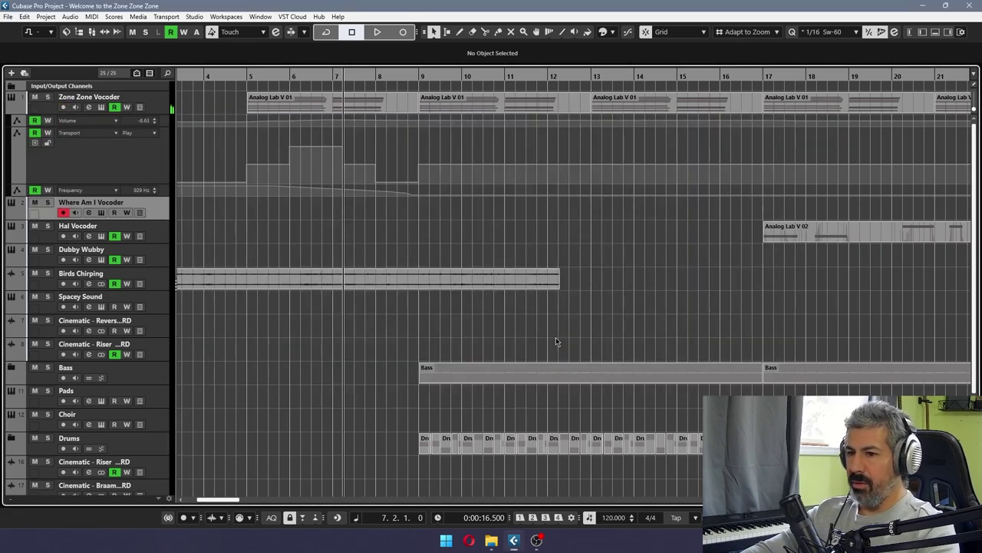
key(Down)
key(e)
key(e)
Step: Select the Bass track inside the Bass folder and view its Analog Lab instrument with the Classic Jun Keys preset
key(Up)
key(Up)
key(Up)
key(Up)
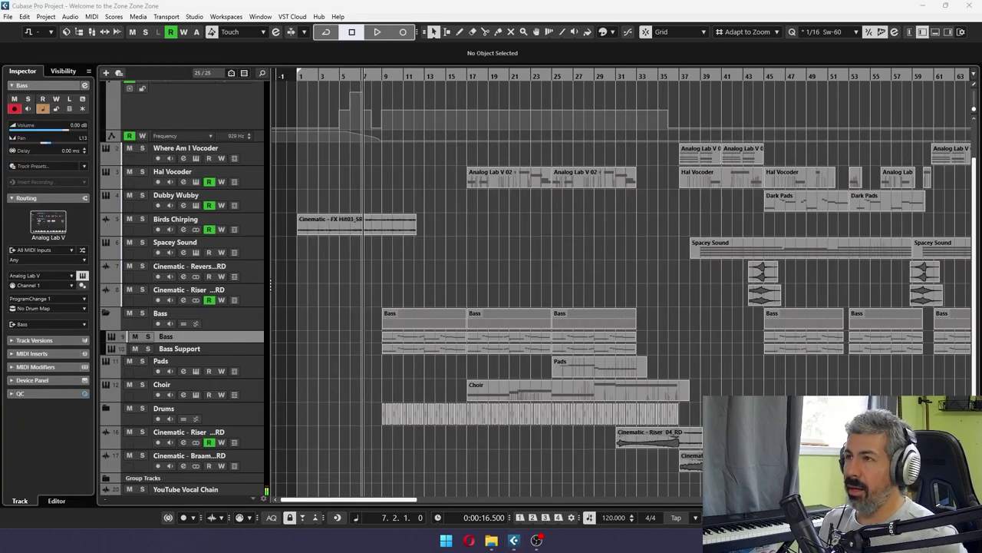
key(e)
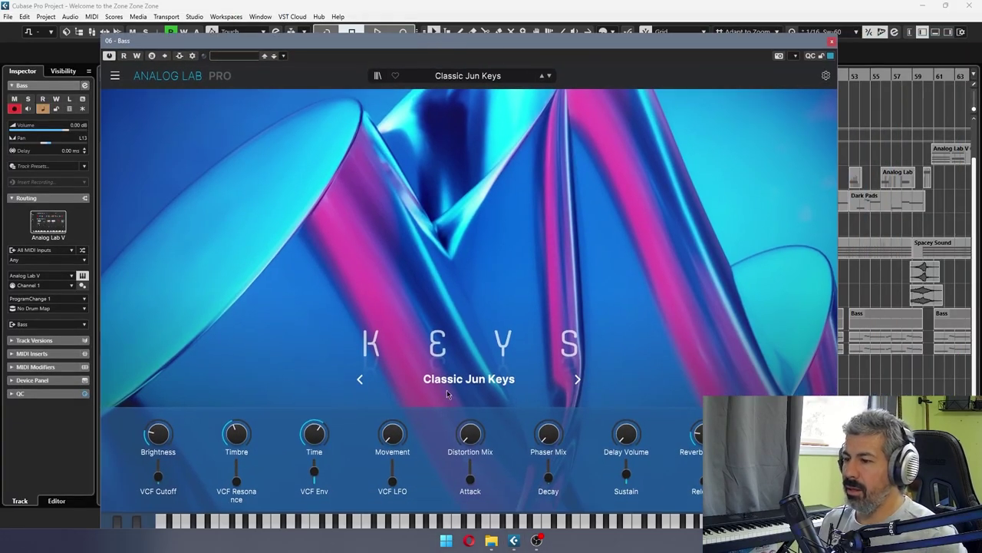
click(833, 43)
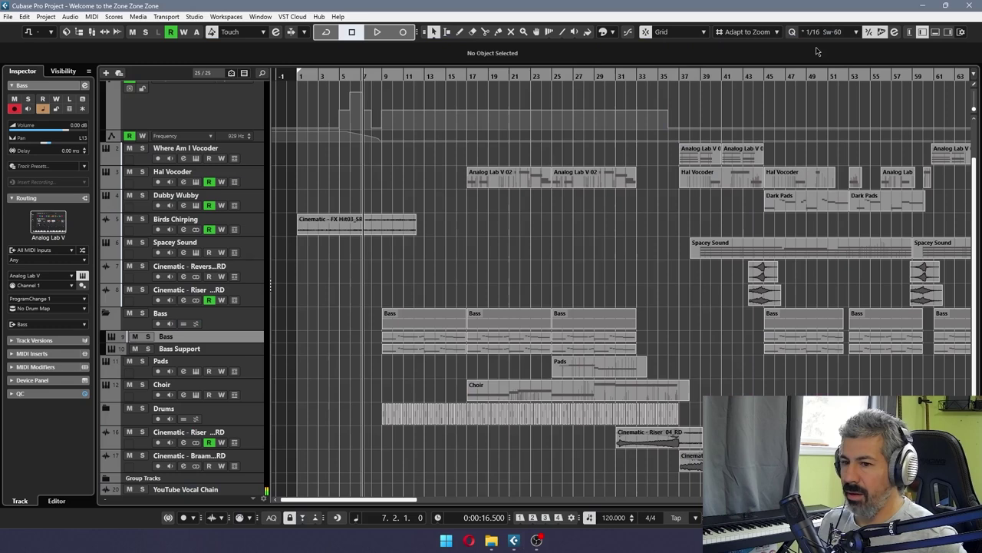
Step: Solo the Bass and YouTube Vocal Chain tracks and start playback from bar 9
click(148, 337)
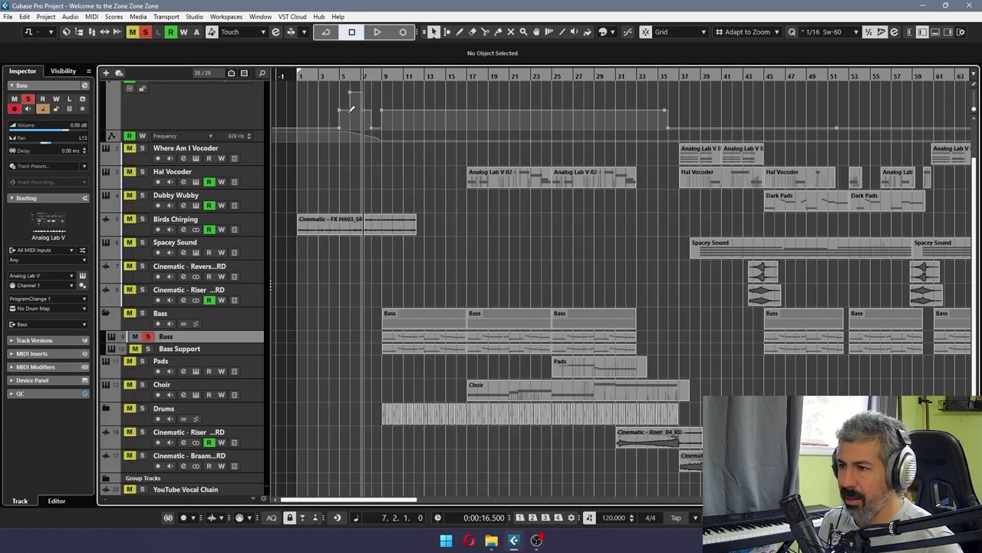
click(382, 76)
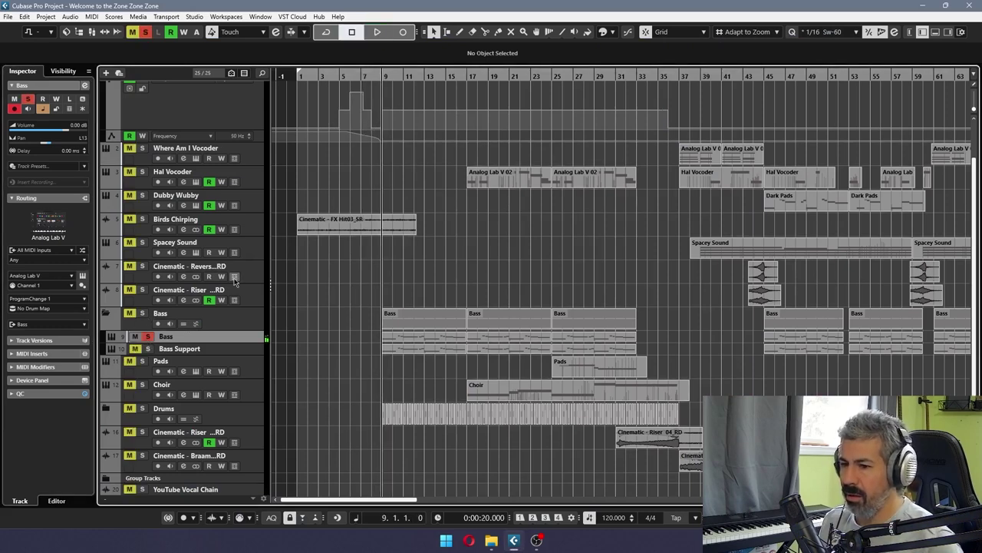
scroll(141, 437, down, 1)
click(142, 455)
key(space)
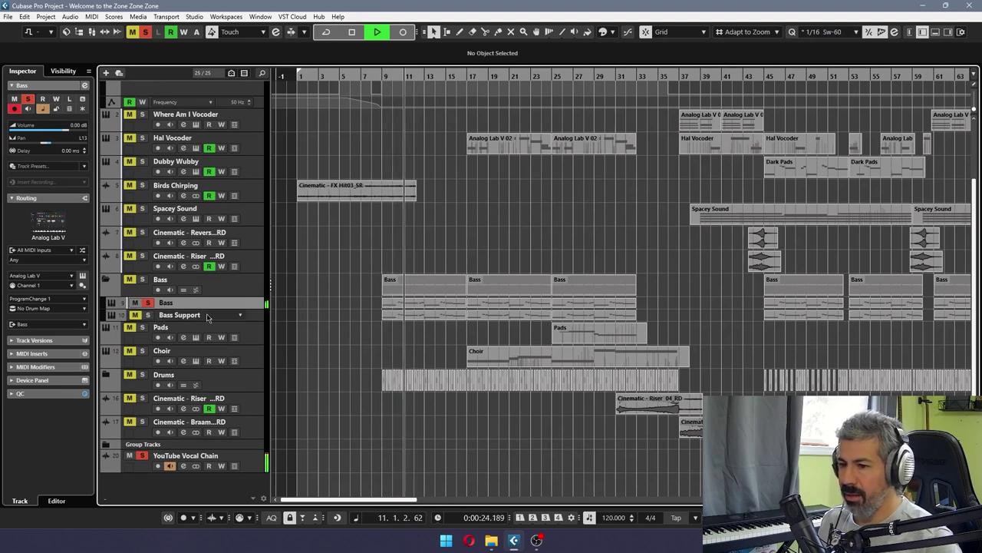
Step: Open the Bass Support track's Analog Lab instrument to examine it, and close its window
click(184, 316)
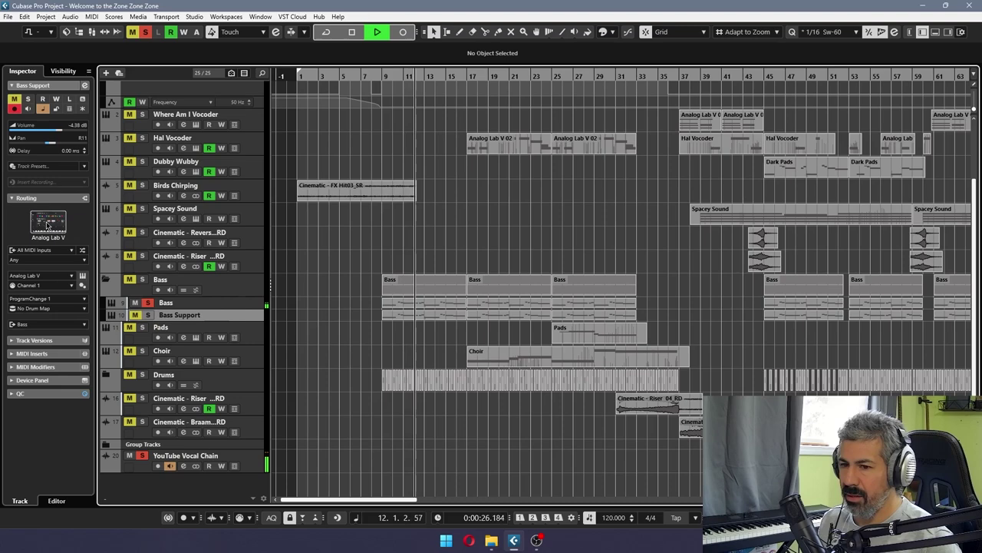
click(82, 275)
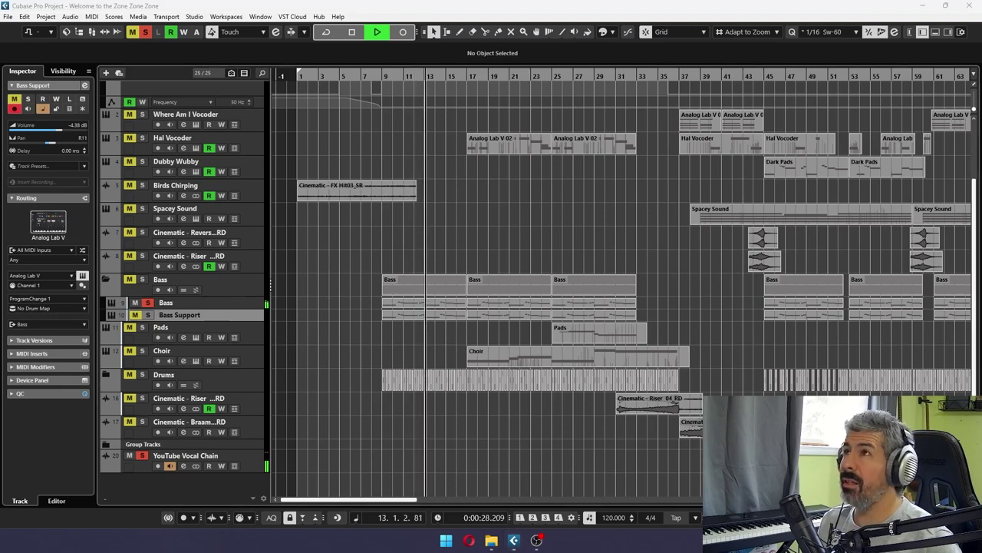
drag(537, 0, 448, 23)
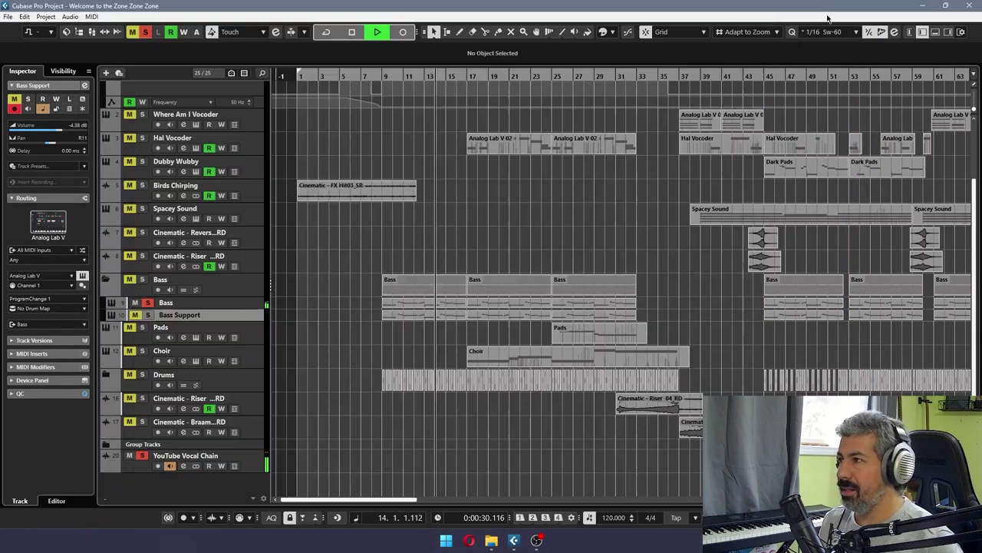
click(831, 16)
Step: Solo Bass Support together with Bass, stop playback and reselect the Bass track
click(148, 314)
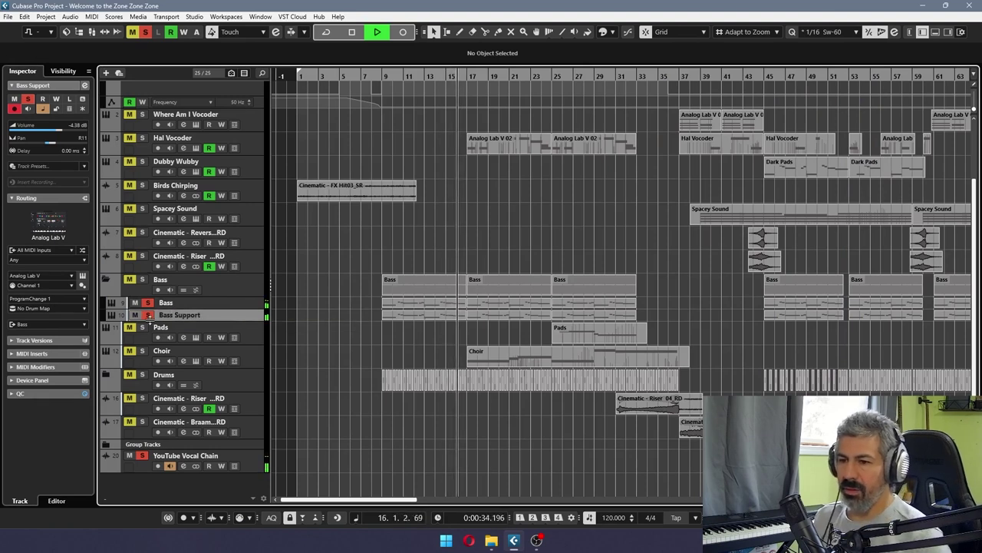
key(space)
key(Up)
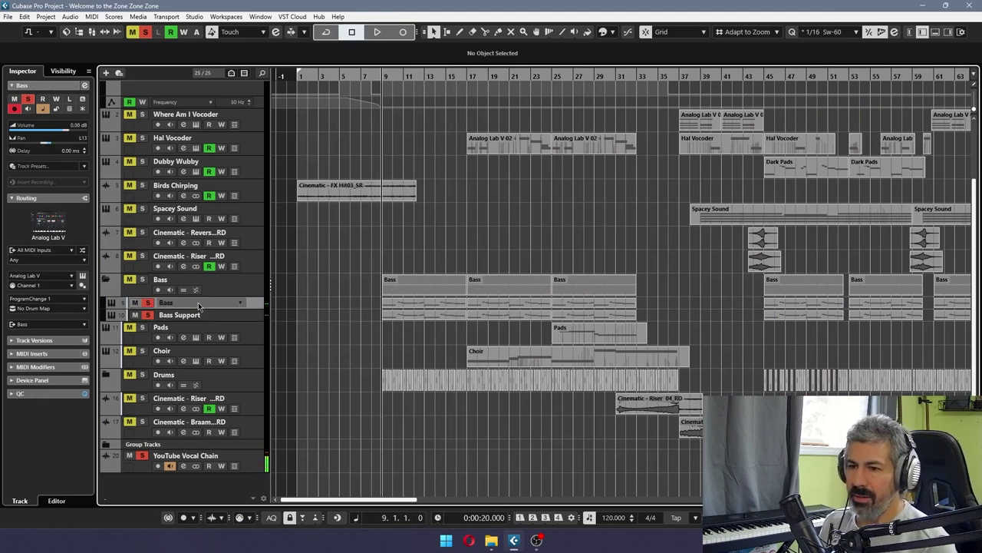
Step: Solo the Pads track in place of the bass tracks and examine its Analog Lab instrument with the Aftertouch Lead preset
key(Down)
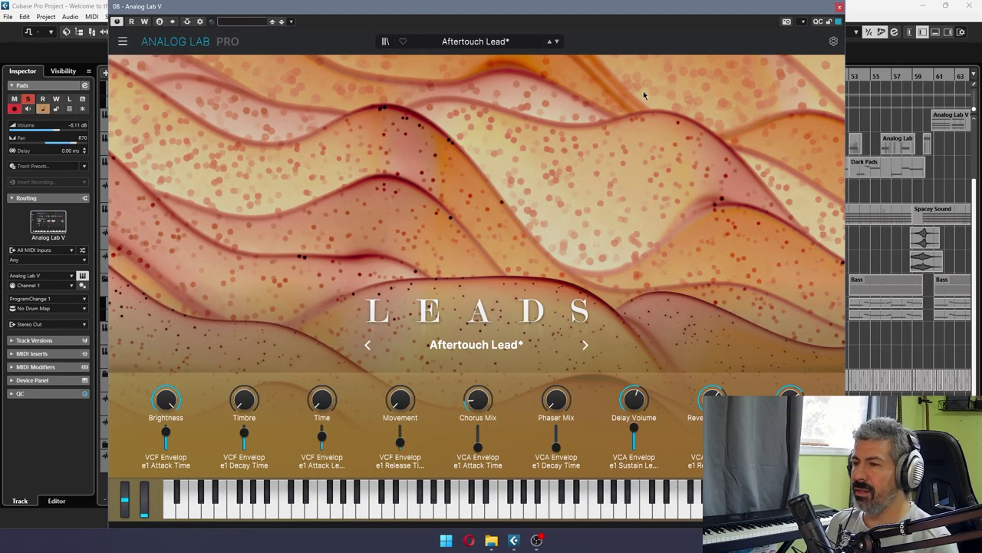
mouse_move(784, 8)
mouse_down()
mouse_move(813, 35)
mouse_move(796, 0)
mouse_up()
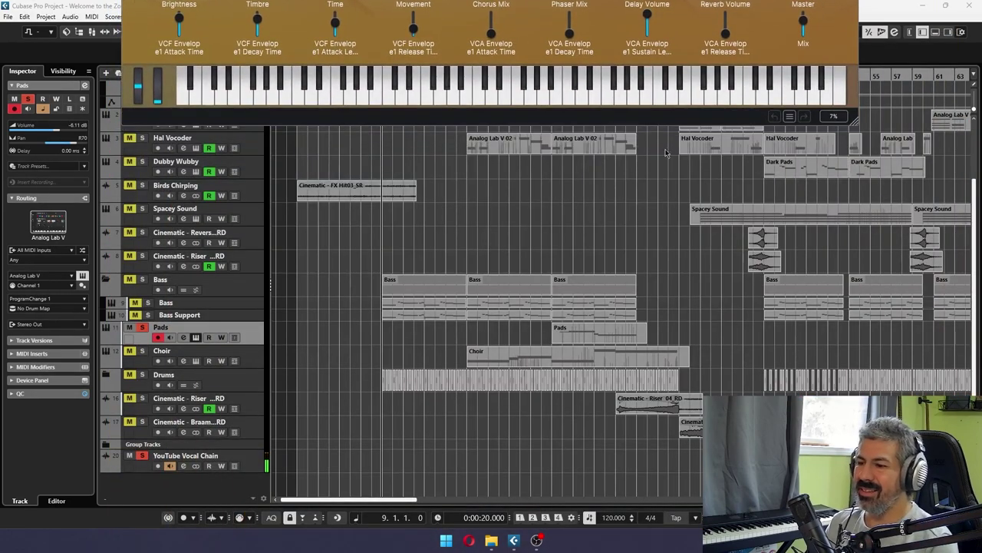
Step: Move the Pads instrument window out of the way and play the soloed Pads track from bar 25
drag(569, 0, 575, 0)
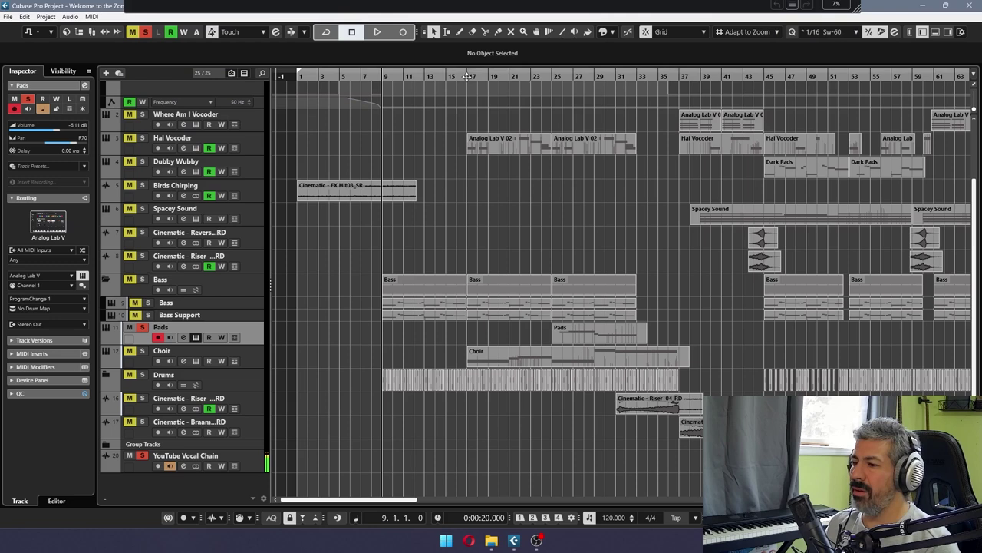
click(465, 78)
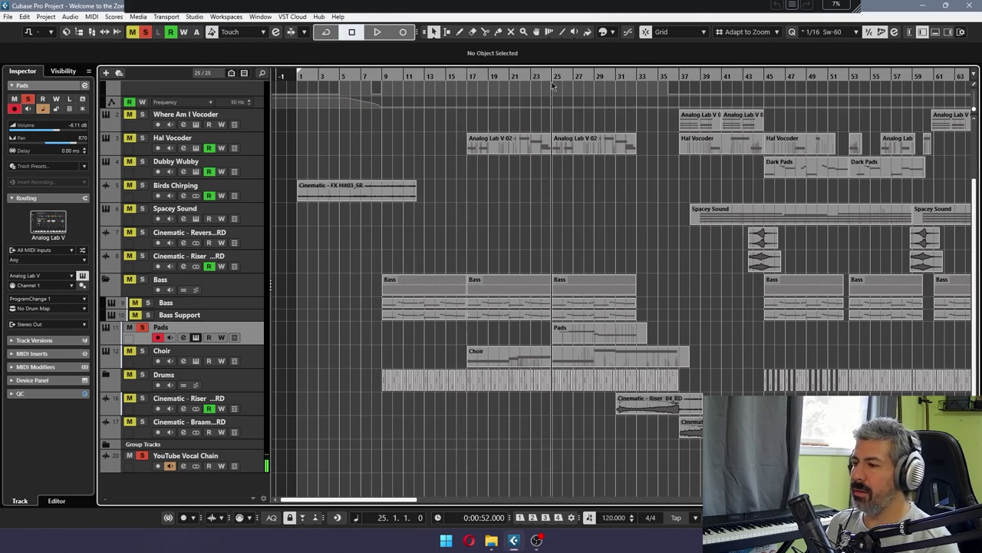
key(space)
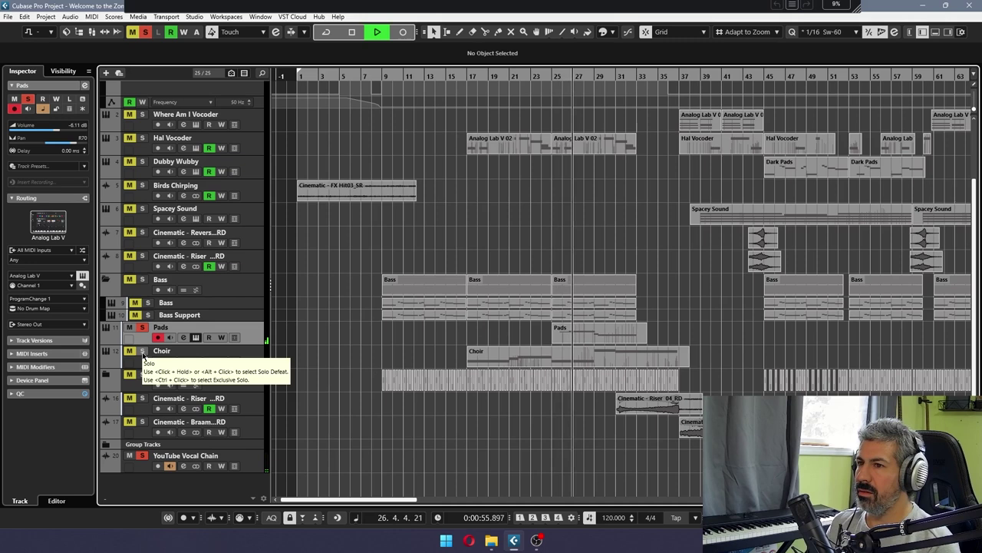
key(space)
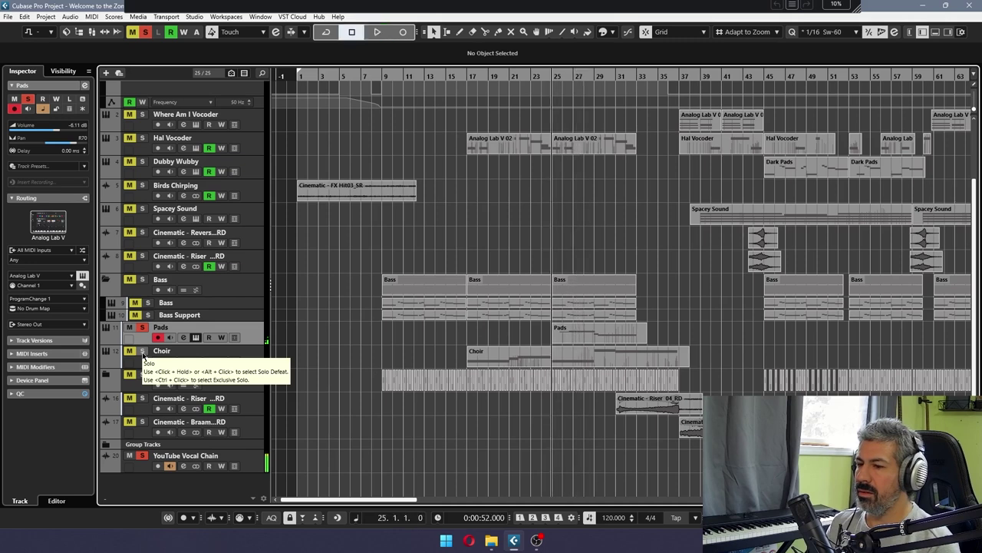
Step: Solo the Choir track in place of Pads and examine its Analog Lab instrument with the Angel Voice preset
click(143, 353)
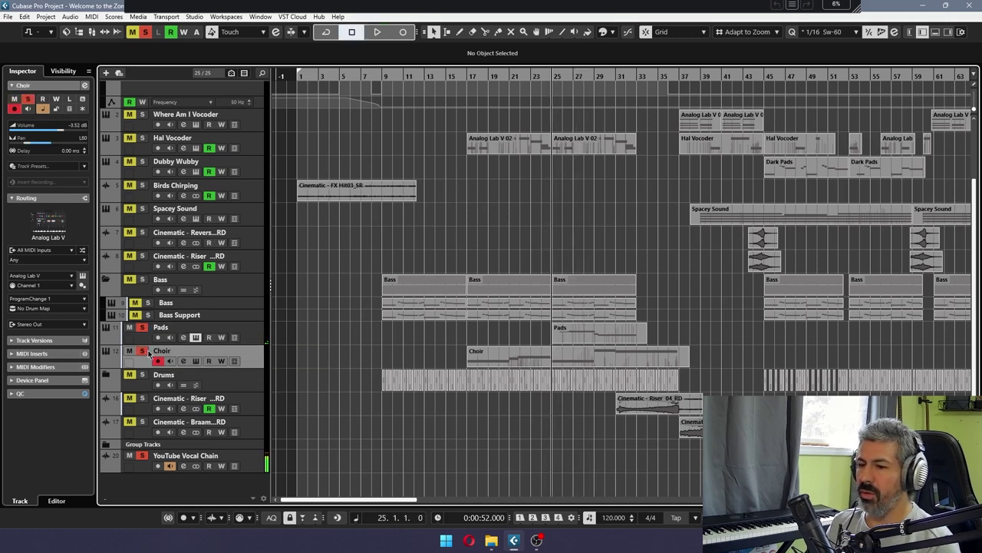
click(143, 328)
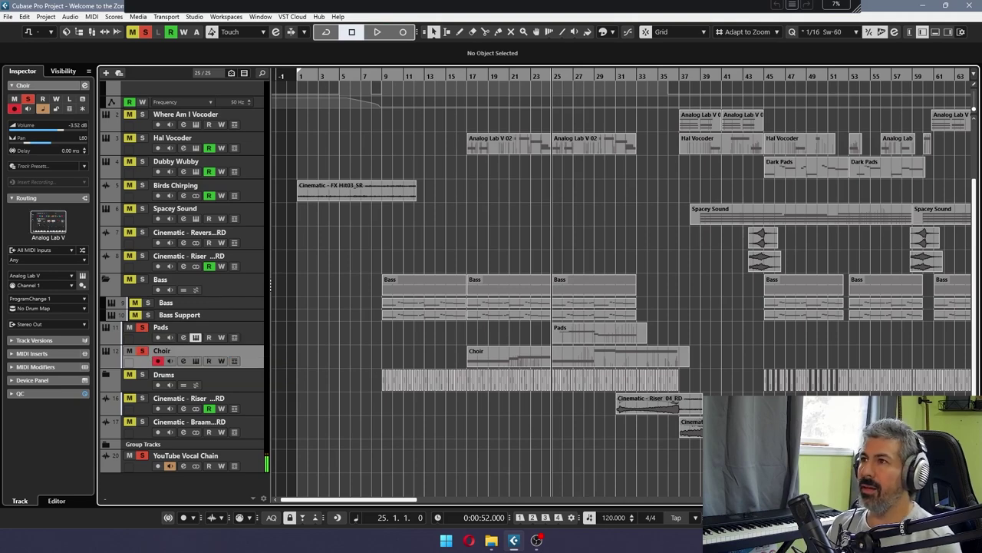
click(82, 275)
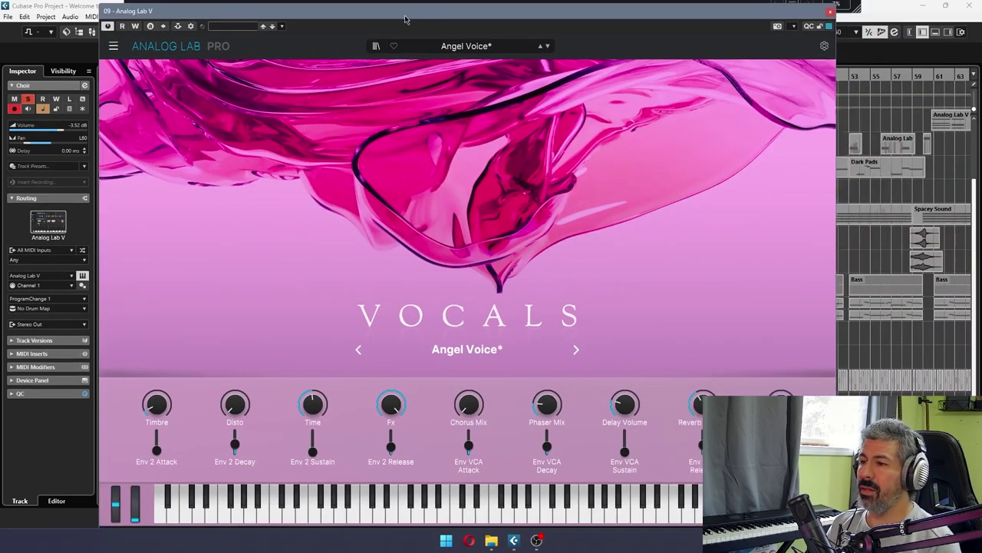
drag(405, 17, 427, 17)
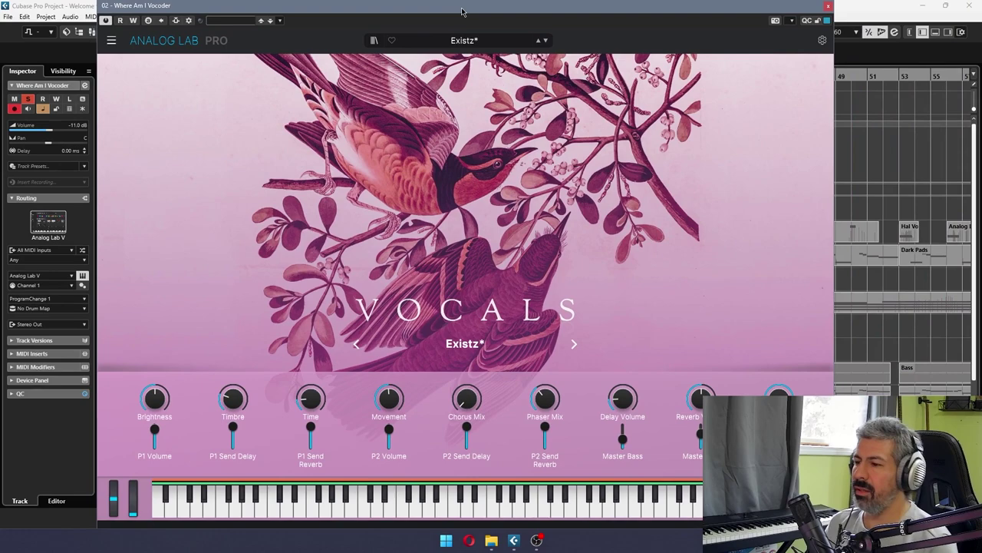
Step: Move the Where Am I Vocoder instrument window out of the way and place the playhead at bar 39
drag(460, 11, 541, 0)
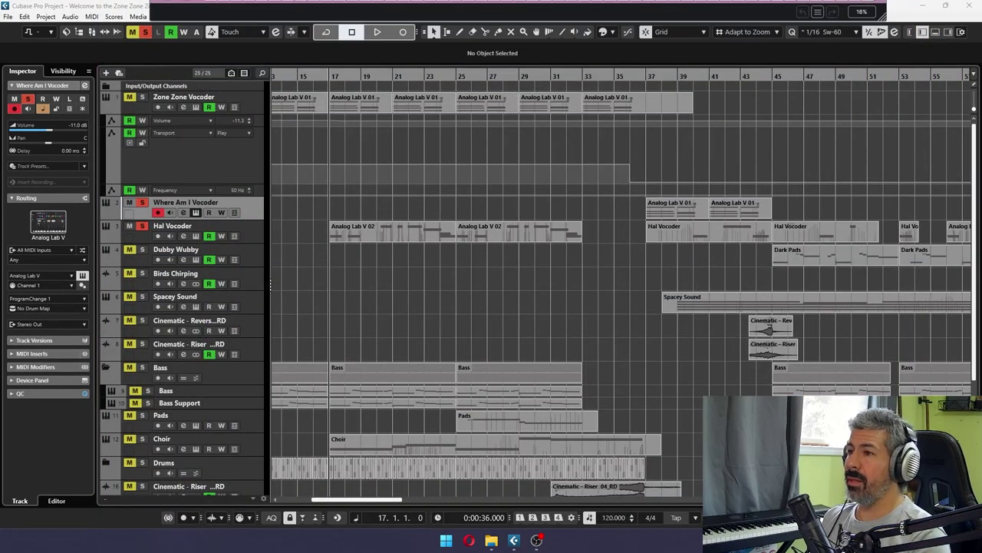
click(381, 73)
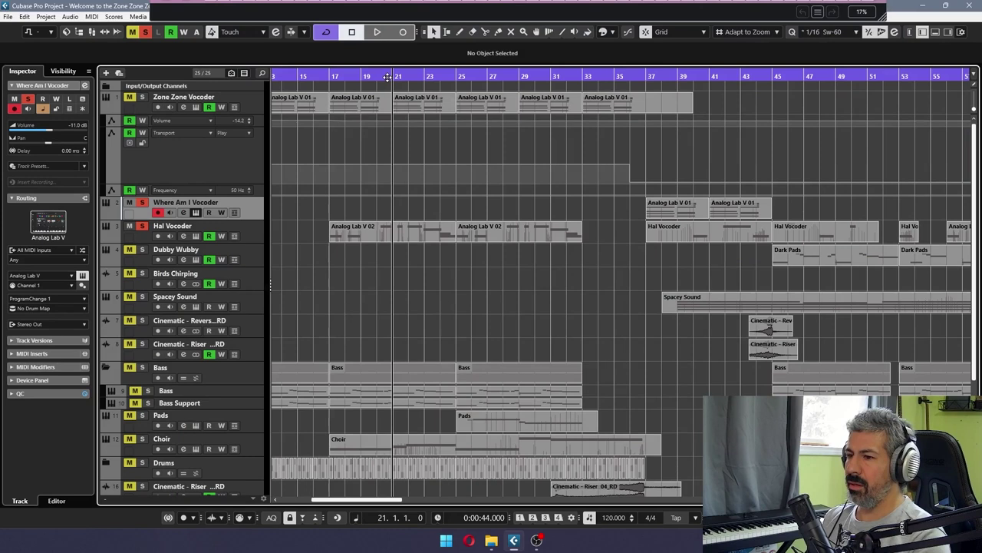
click(670, 76)
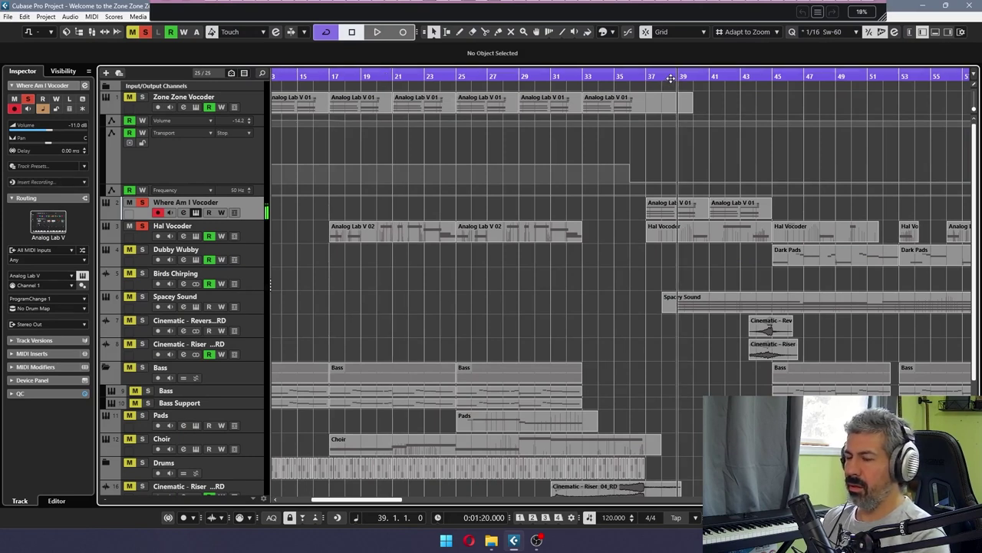
Step: Unsolo the Where Am I Vocoder track and play the soloed Hal Vocoder track from bar 17
click(143, 204)
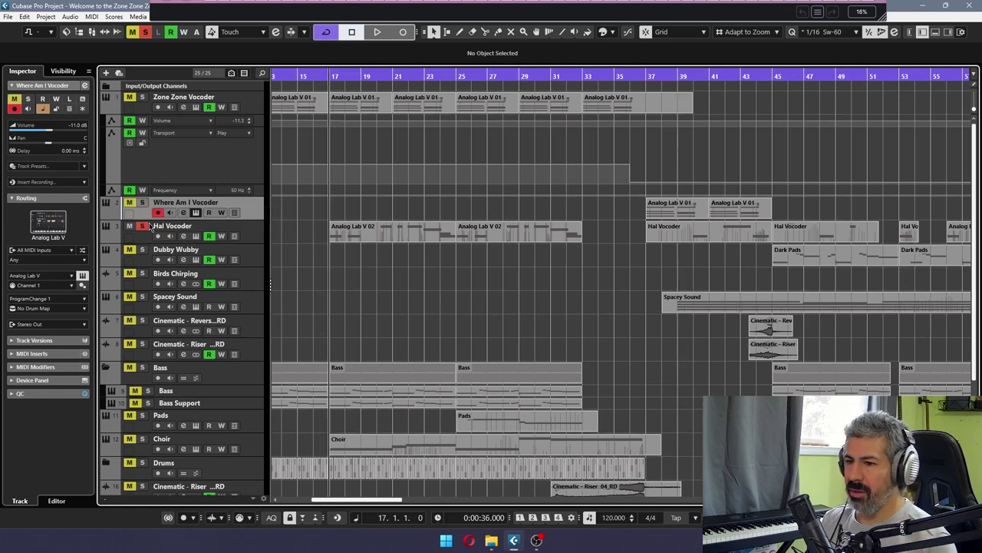
key(space)
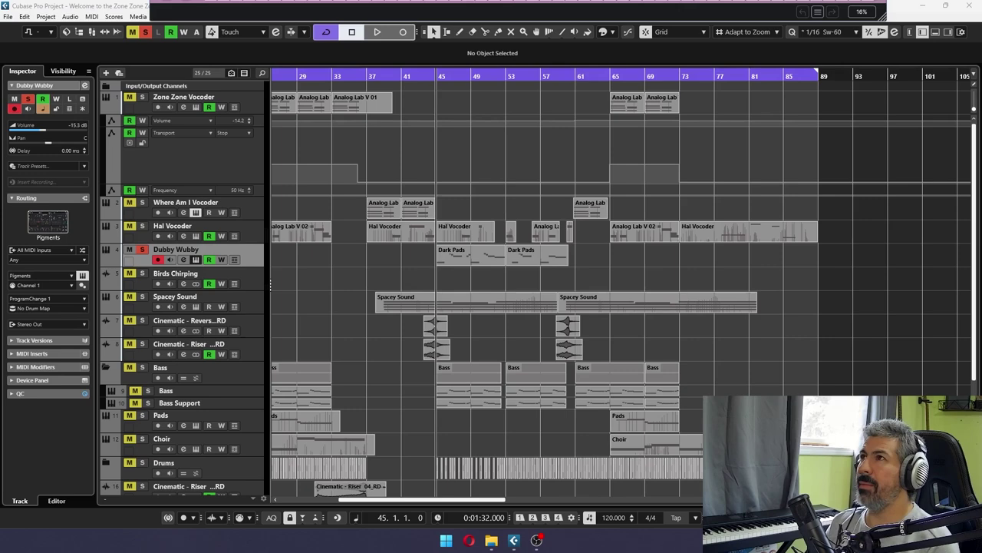
Step: Bring the Dubby Wubby track's Pigments window into view and examine its Skrillex preset
drag(685, 0, 550, 39)
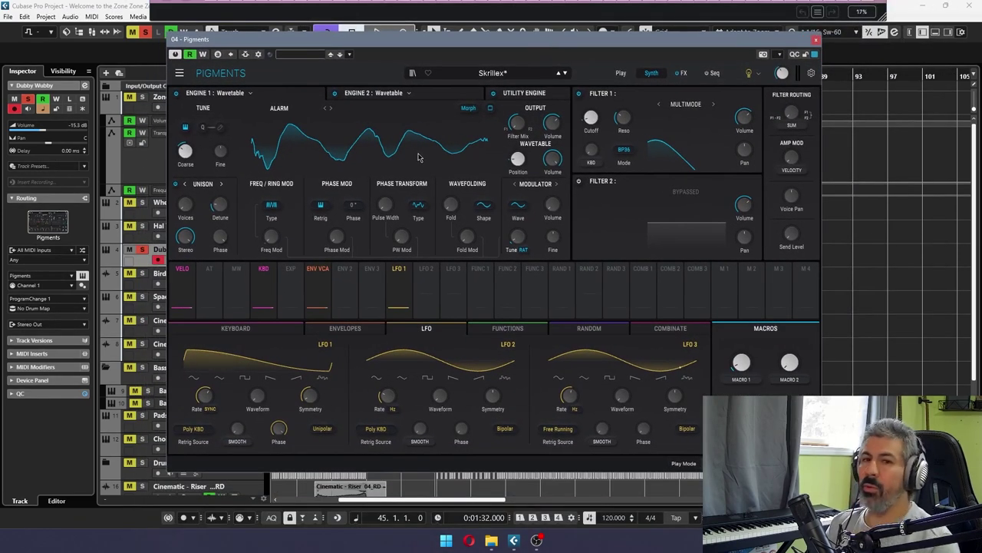
drag(526, 46, 566, 55)
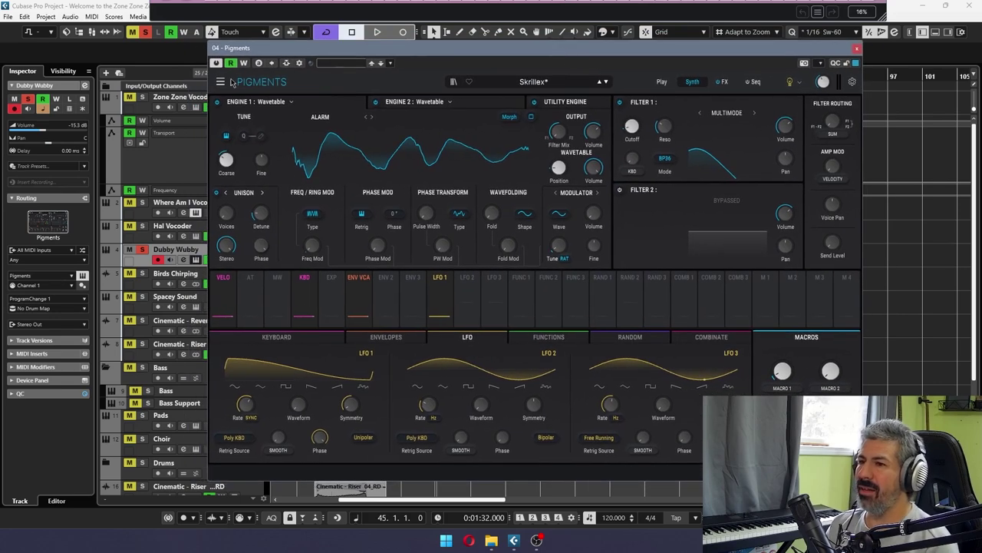
drag(491, 48, 445, 59)
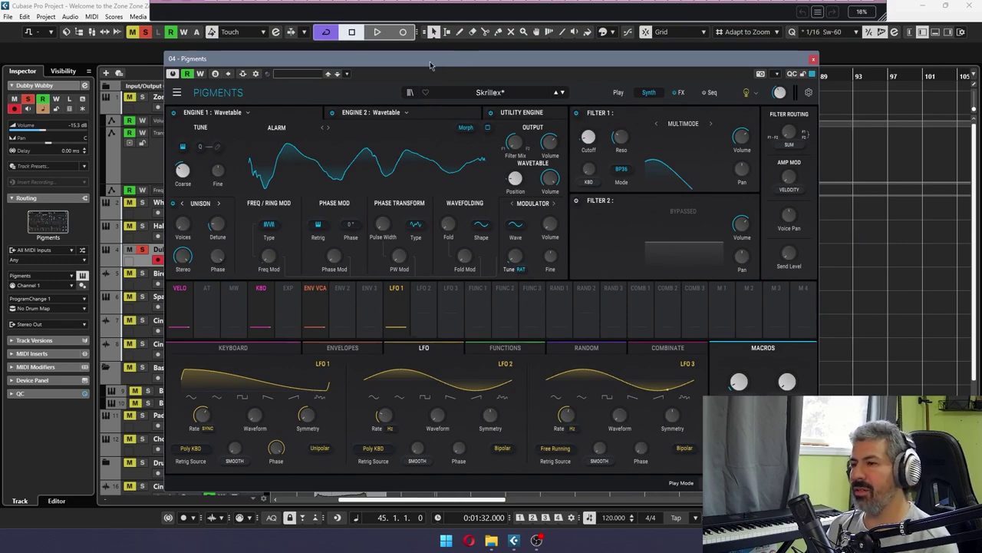
Step: Move the Pigments window aside, play the soloed Dubby Wubby track from bar 45, and bring the window back
drag(431, 65, 478, 0)
key(space)
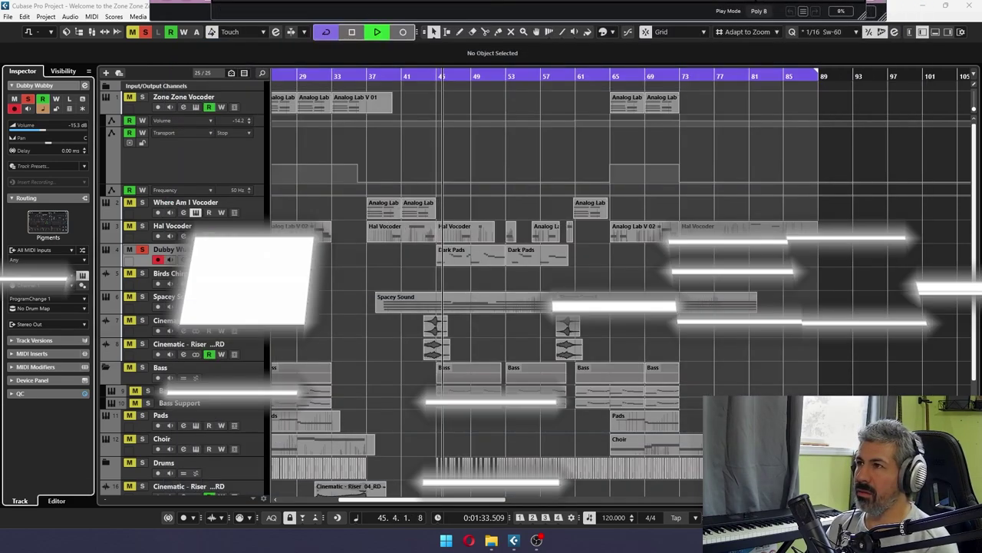
drag(478, 0, 511, 57)
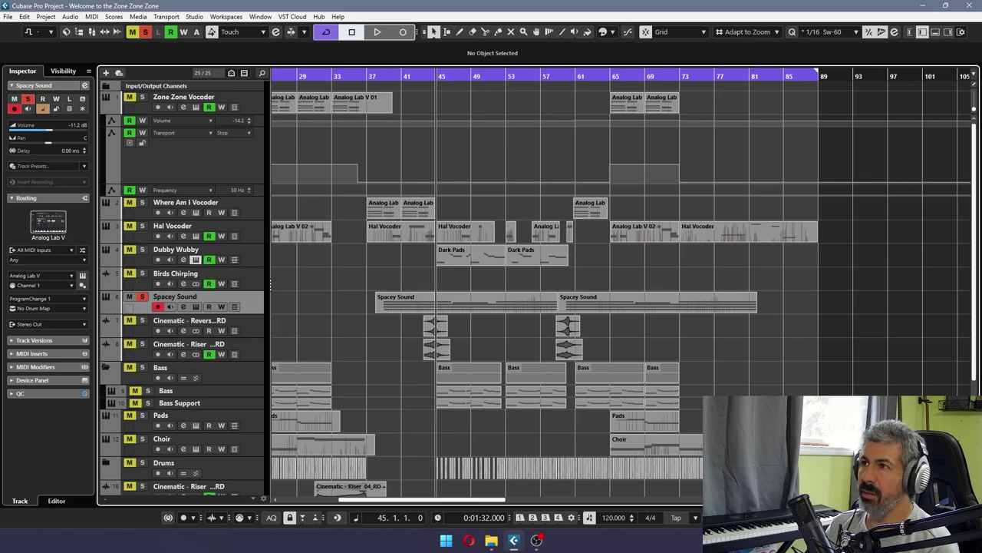
Step: Examine the Spacey Sound track's Analog Lab instrument with the Outer Space preset during playback, and close its window
click(83, 274)
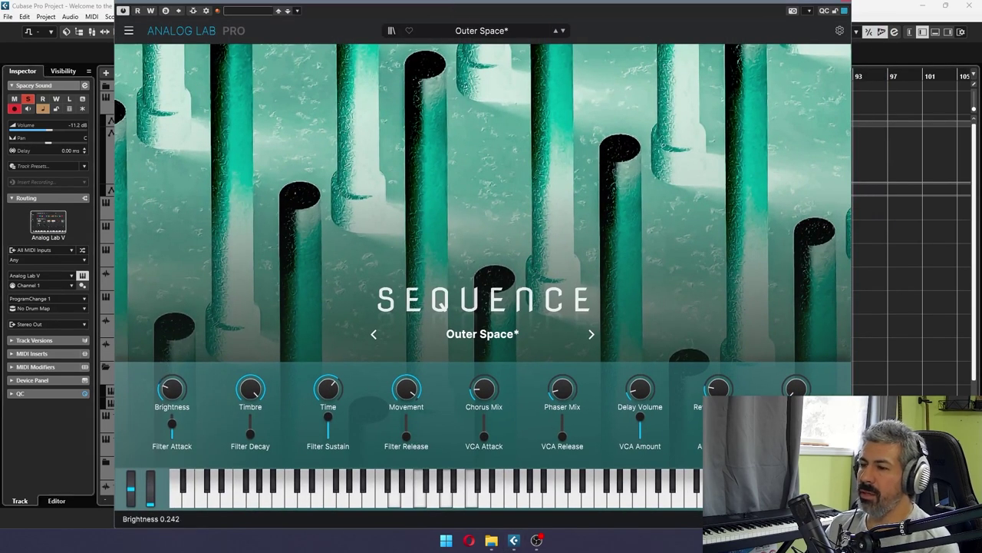
click(843, 10)
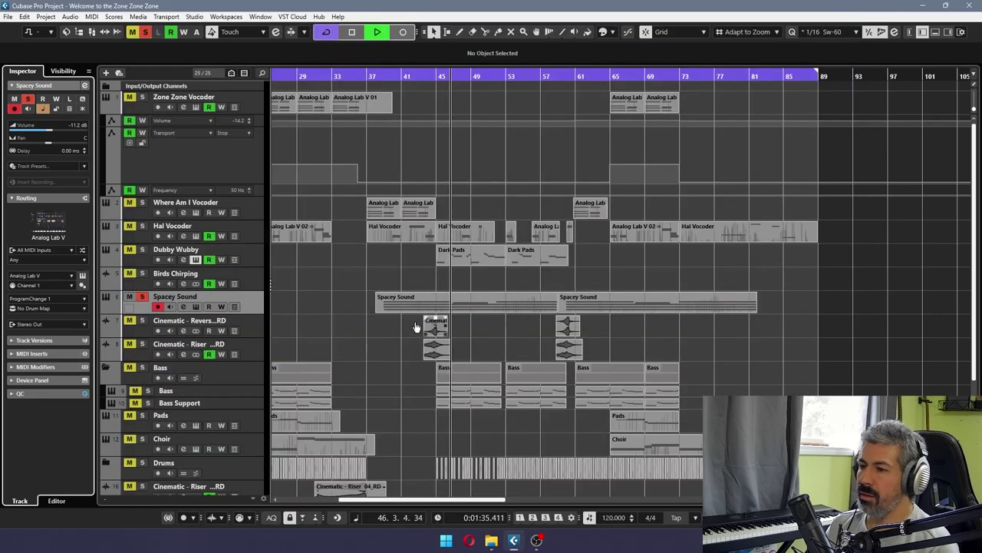
click(196, 306)
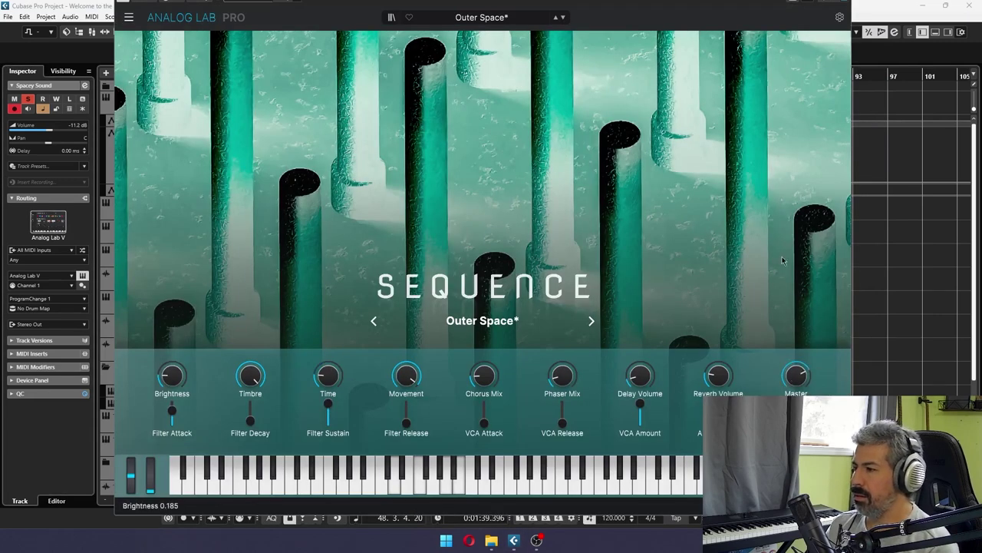
click(842, 3)
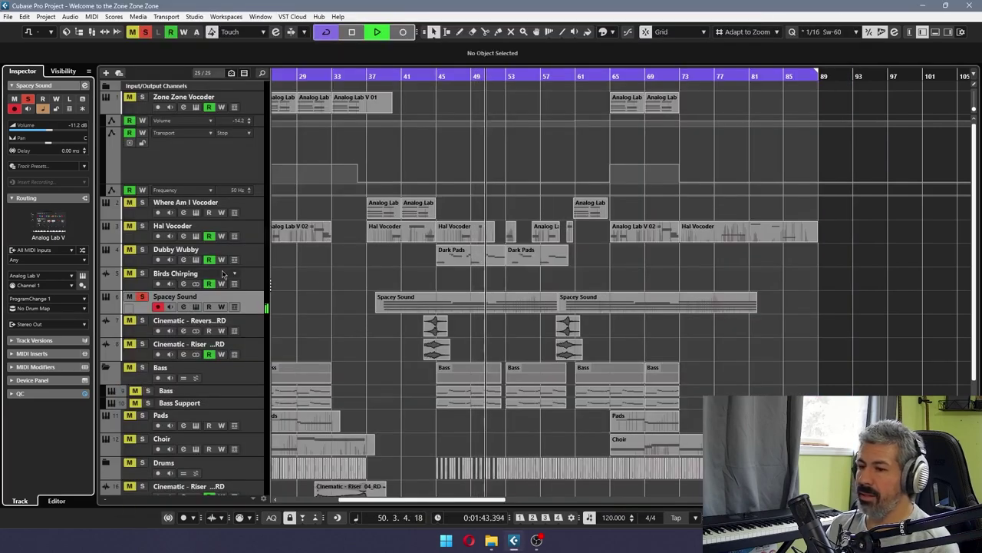
Step: Fit the whole song arrangement from bar 1 in view to examine all tracks and their parts
scroll(303, 234, down, 3)
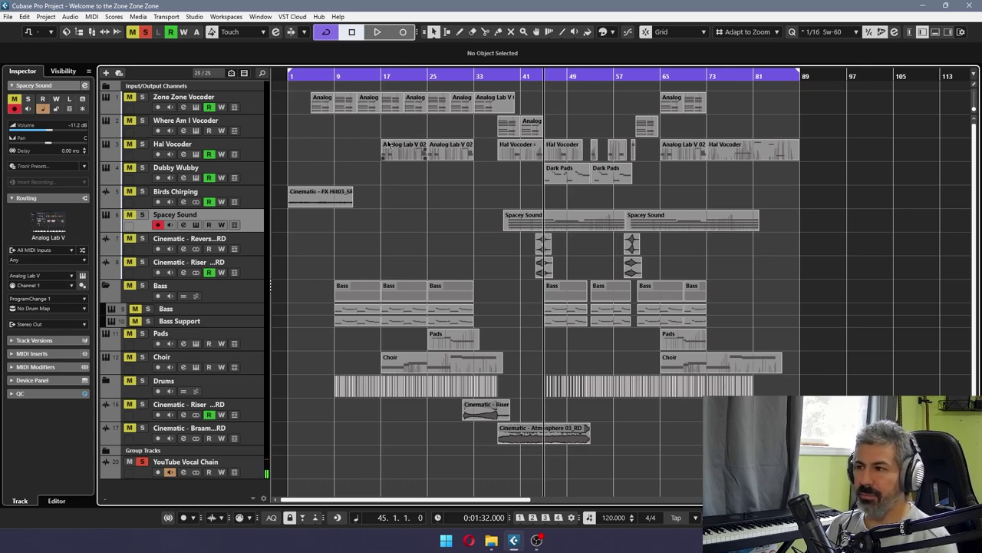
scroll(369, 149, up, 1)
drag(374, 159, 426, 178)
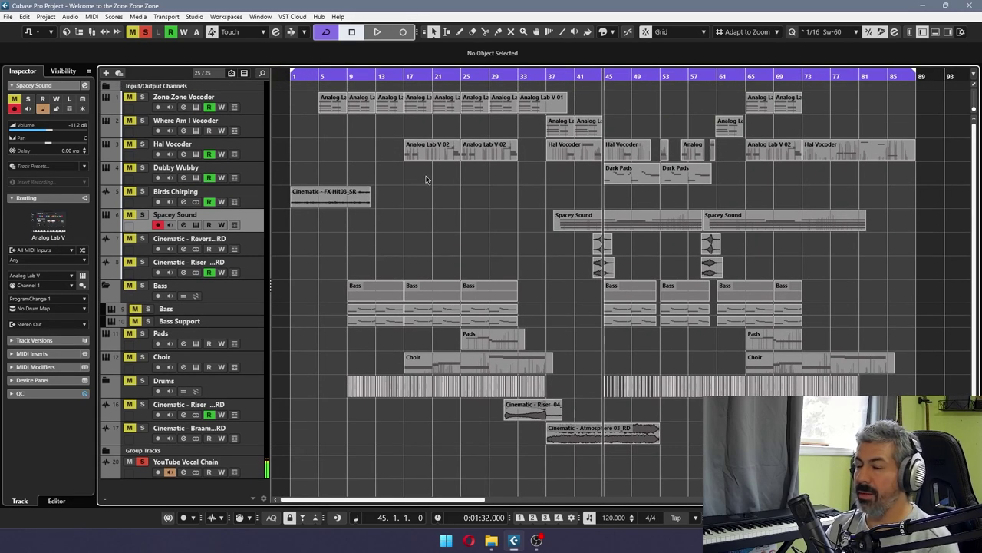